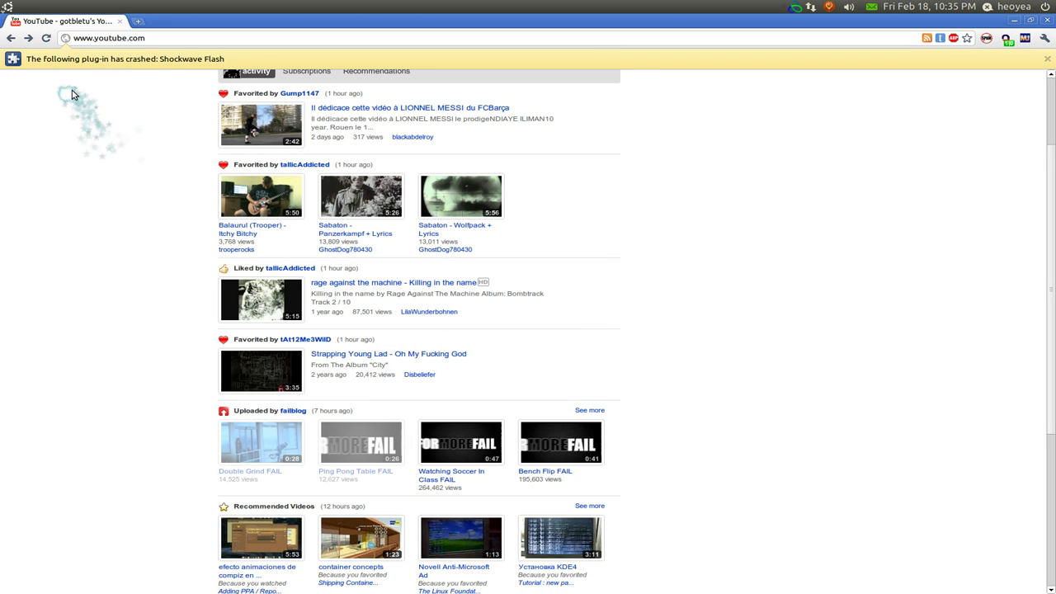
# - Leave the YouTube page with the Shockwave Flash crash bar for an empty workspace
pyautogui.keyDown('super'); pyautogui.scroll(3, 33, 72); pyautogui.keyUp('super')
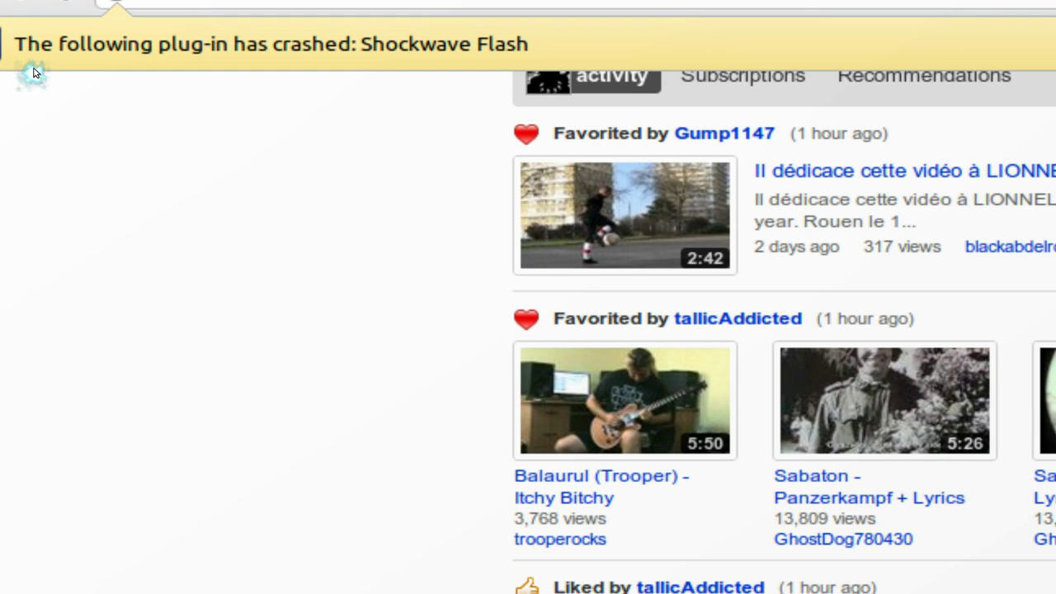
pyautogui.keyDown('super'); pyautogui.scroll(-3, 33, 73); pyautogui.keyUp('super')
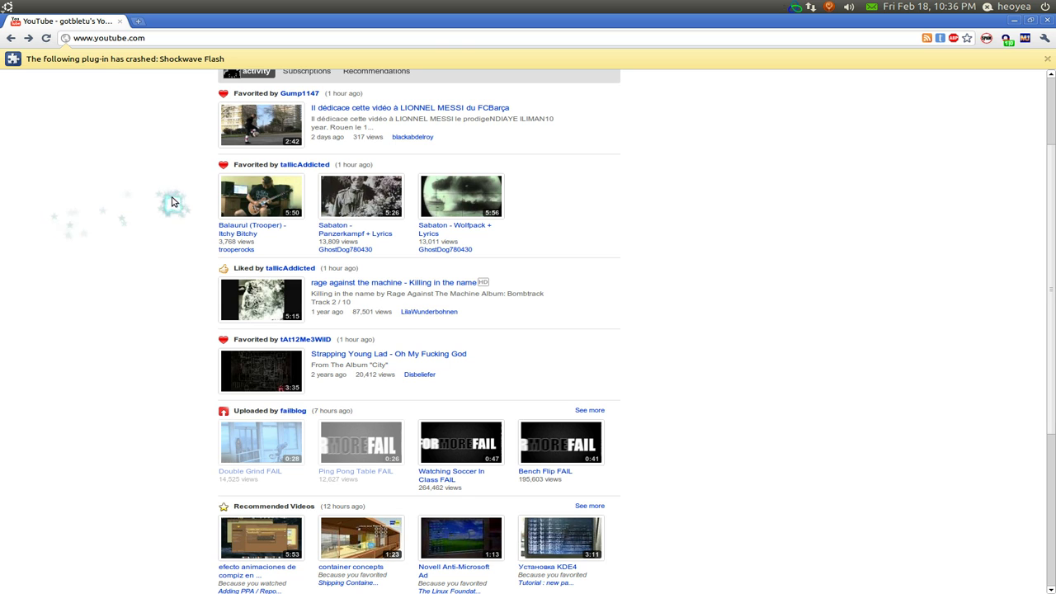
pyautogui.hotkey('ctrl', 'alt', 'Right')
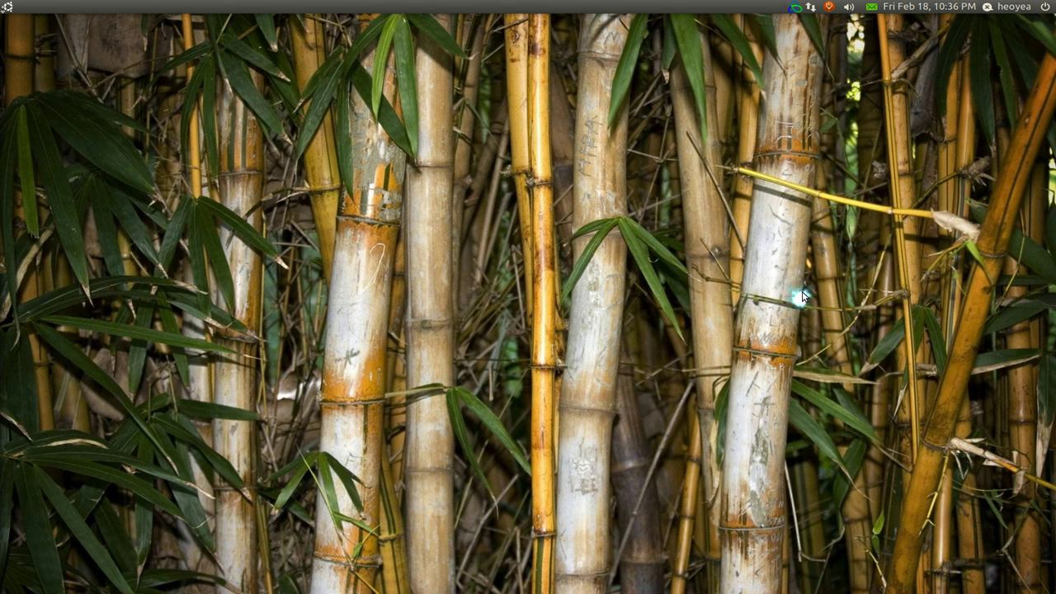
# - Launch Synaptic Package Manager from Kupfer by matching 's'
pyautogui.hotkey('ctrl', 'space')
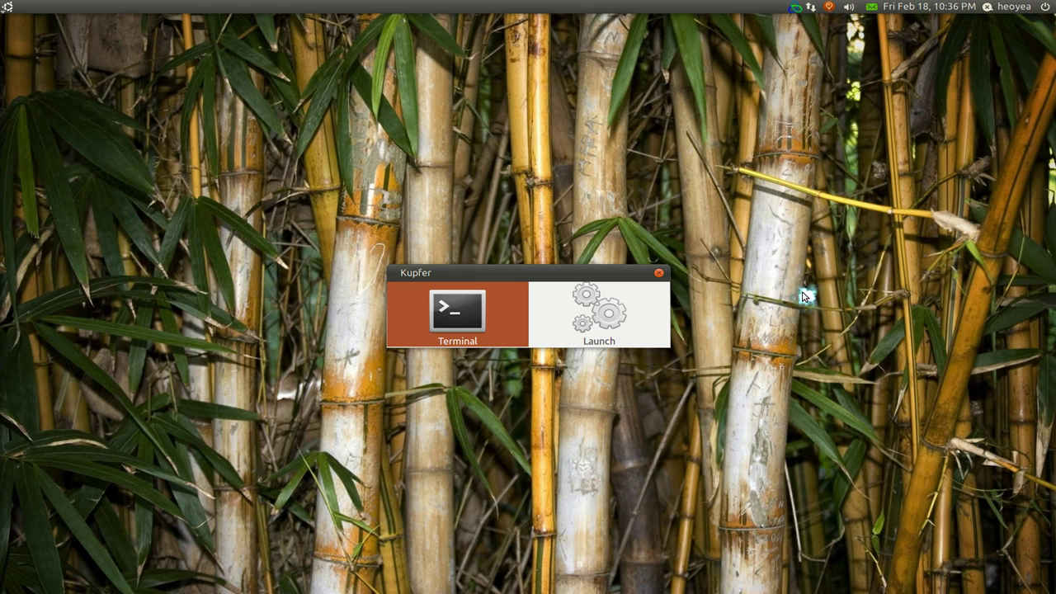
pyautogui.write('s')
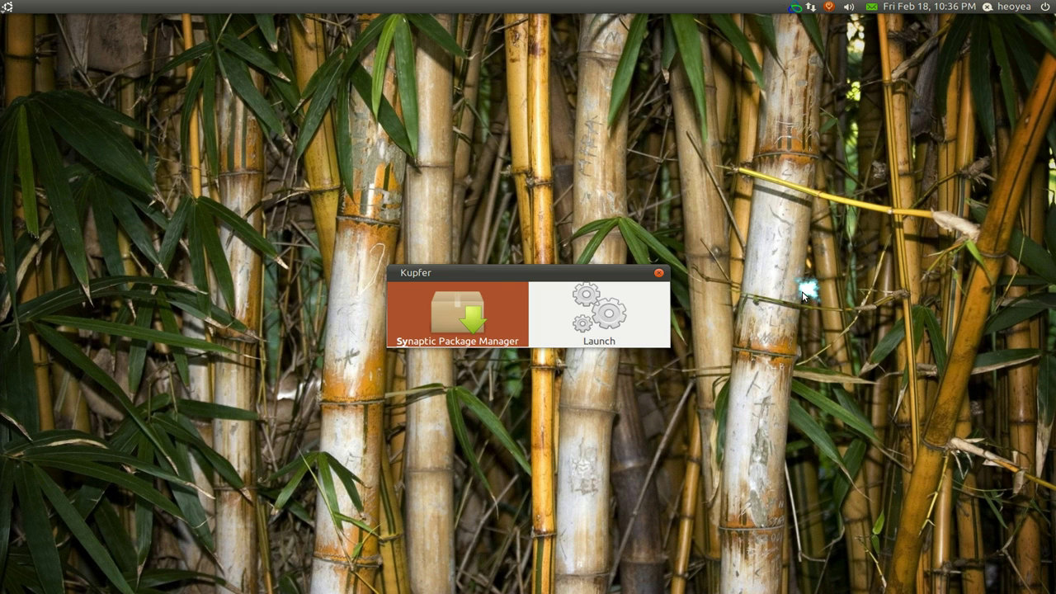
pyautogui.press('Return')
pyautogui.write('flash')
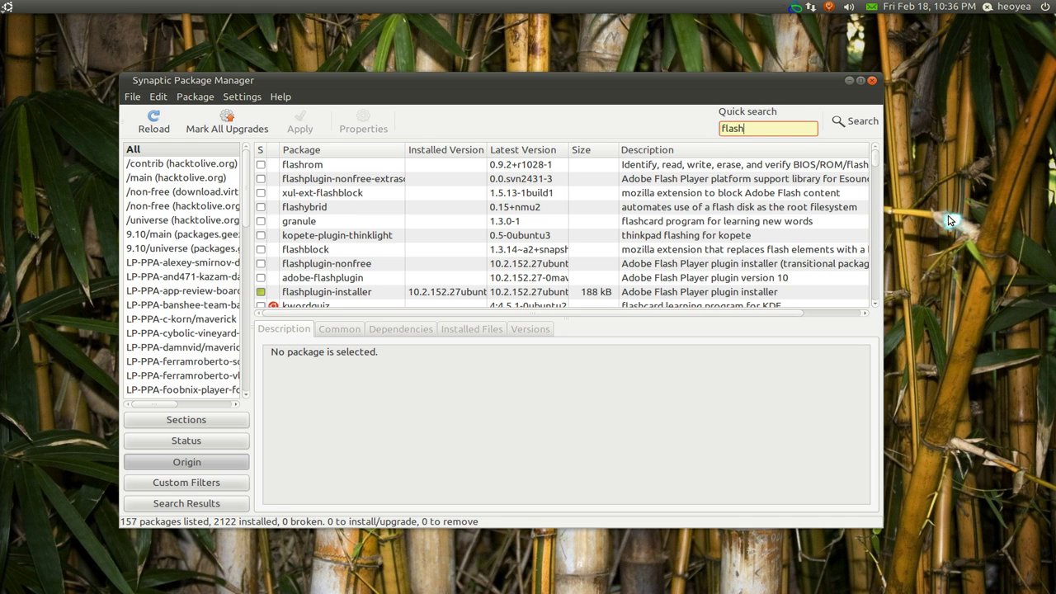
# - Select flashplugin-installer, list its versions and pick 10.1.85.3ubuntu1 (maverick)
pyautogui.click(376, 292)
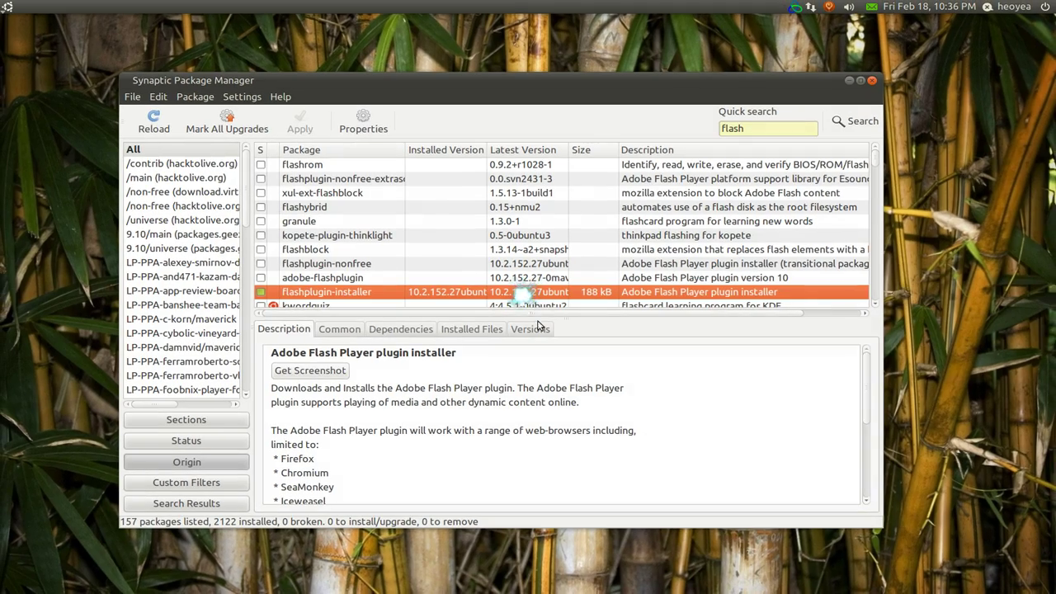
pyautogui.click(532, 328)
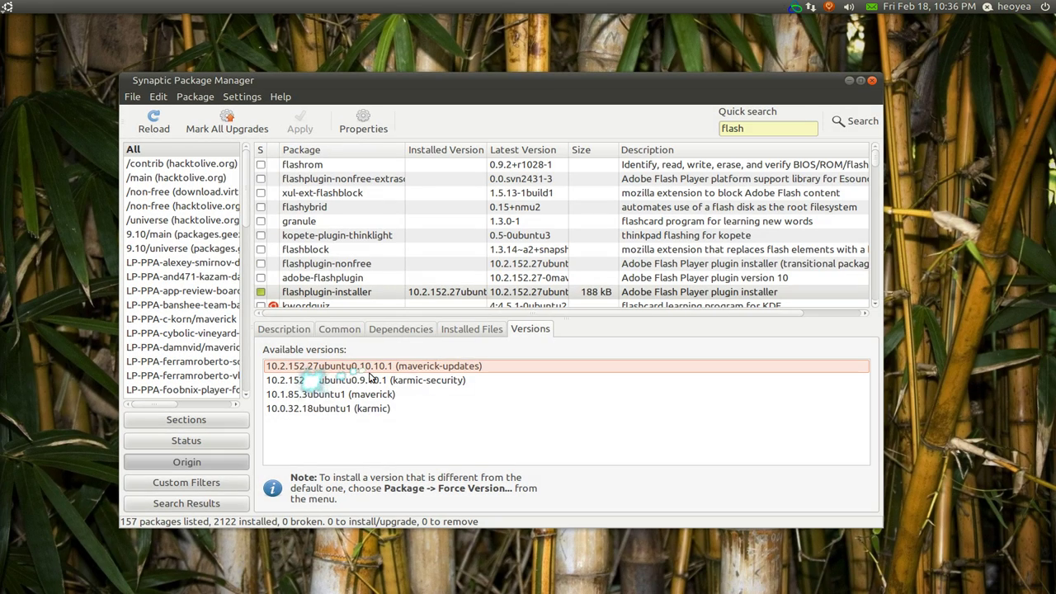
pyautogui.click(371, 393)
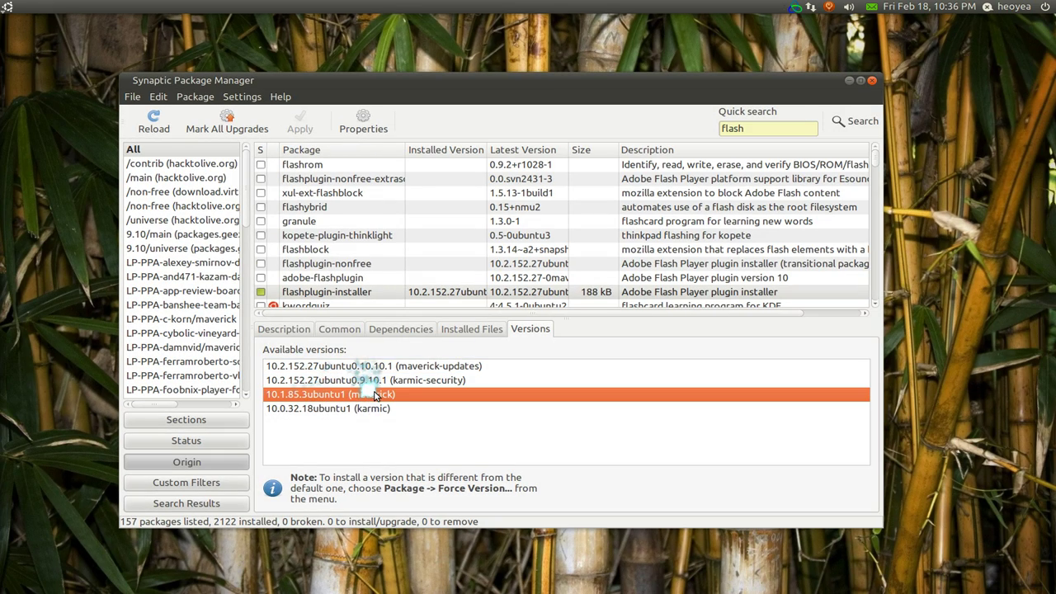
pyautogui.click(371, 365)
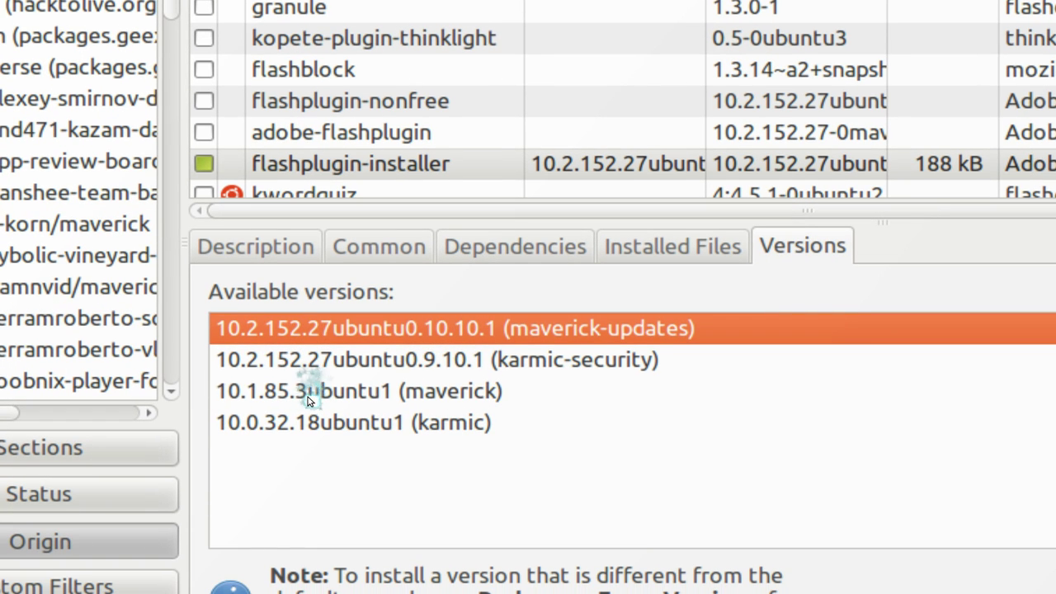
pyautogui.click(309, 400)
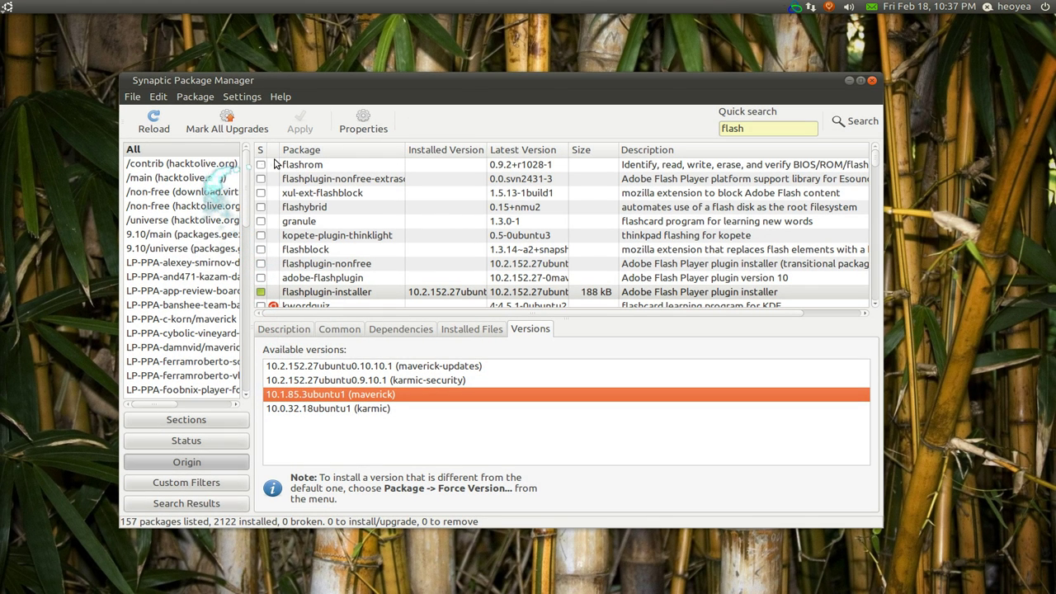
# - Force flashplugin-installer's version, choosing 10.1.85.3ubuntu1 (maverick) from the list
pyautogui.click(321, 293)
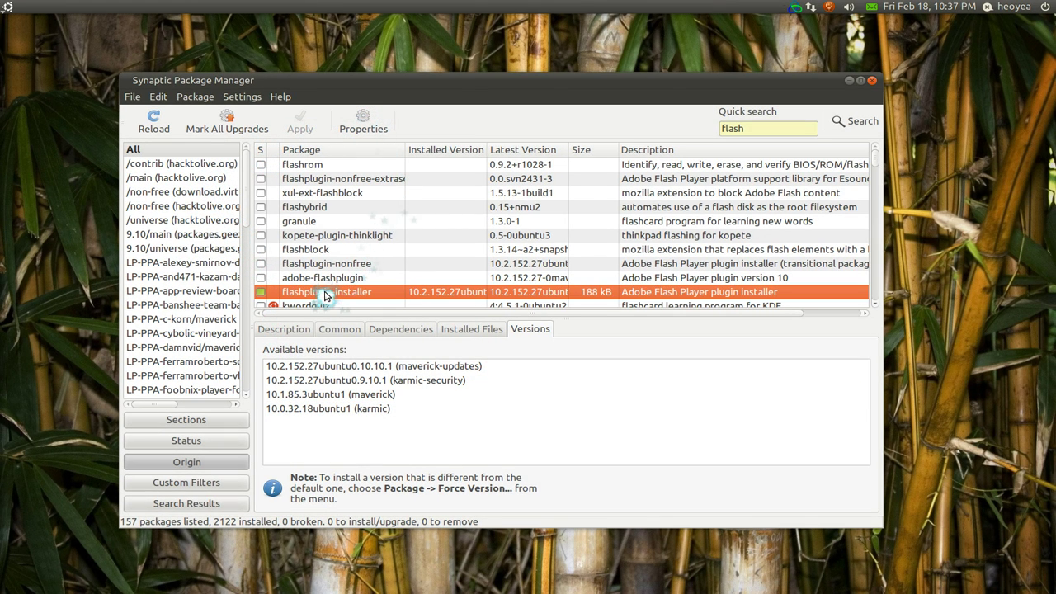
pyautogui.click(198, 96)
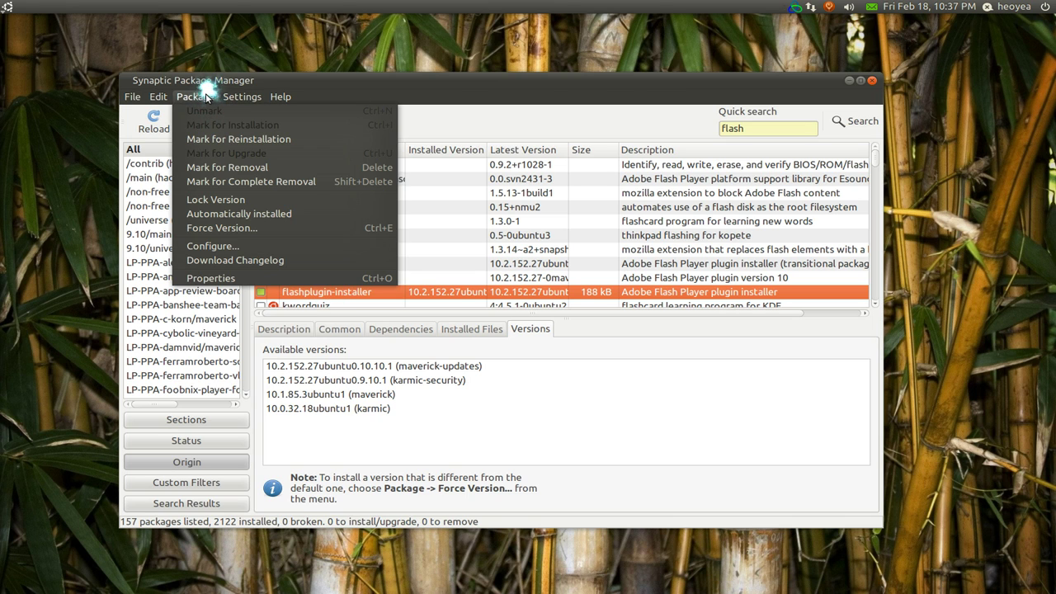
pyautogui.click(218, 231)
pyautogui.click(567, 318)
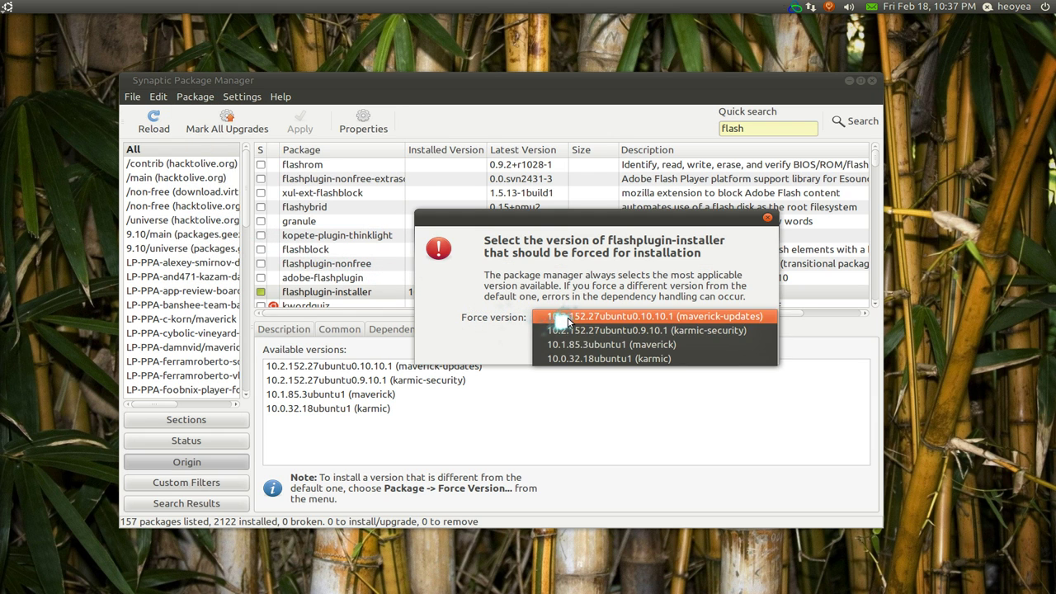
pyautogui.click(569, 344)
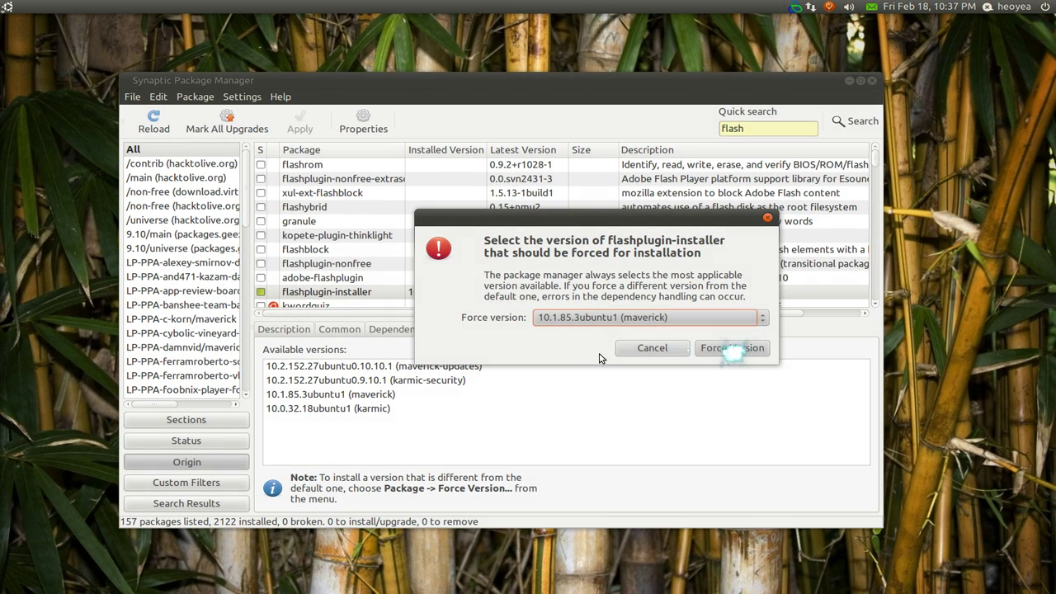
# - Cancel the Force Version dialog and close Synaptic Package Manager
pyautogui.click(633, 351)
pyautogui.click(614, 379)
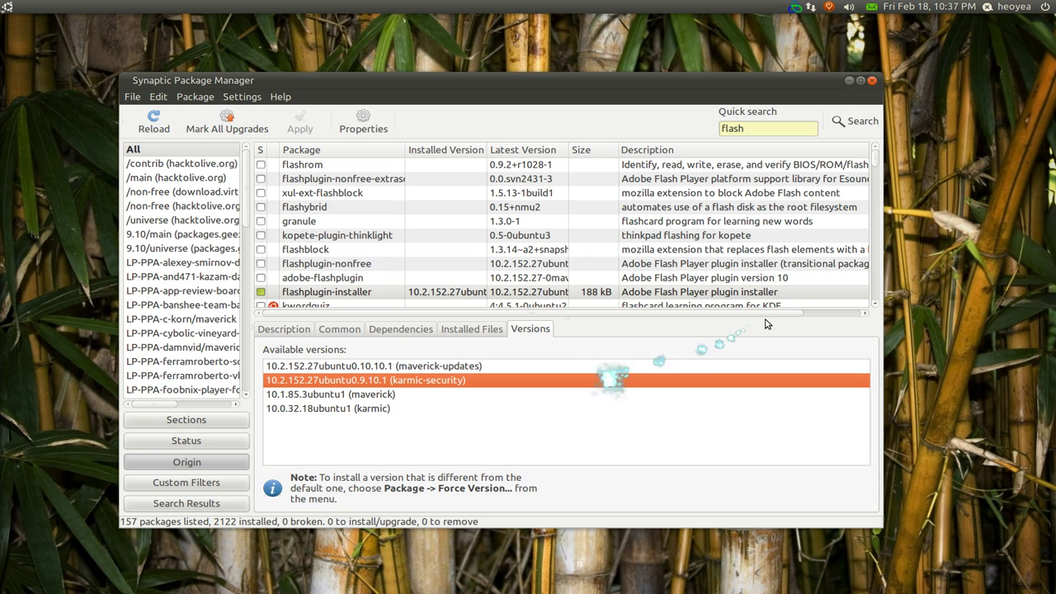
pyautogui.click(873, 82)
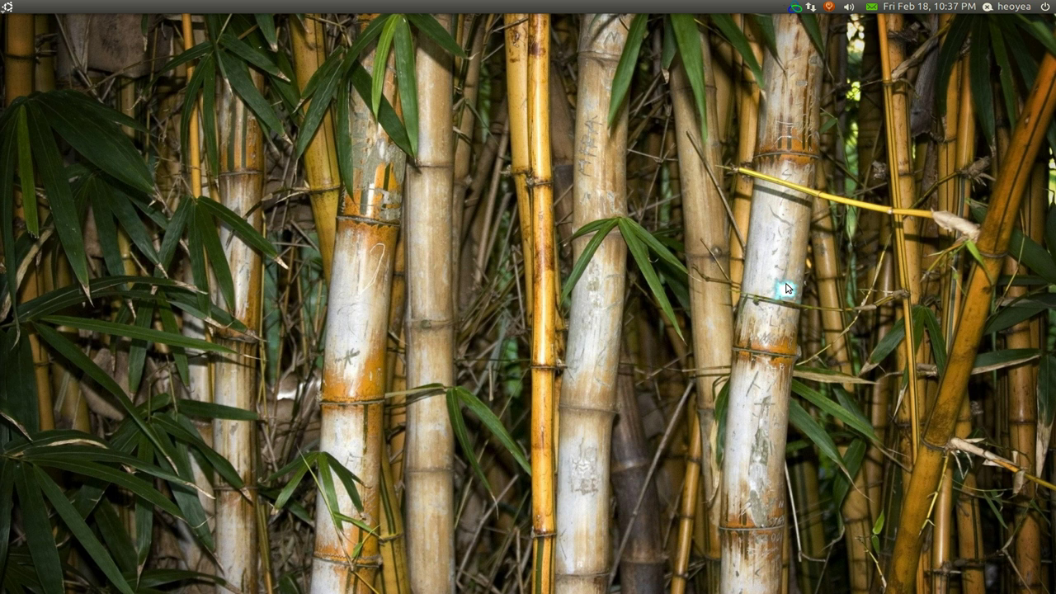
# - Open a Terminal via Kupfer and run apt-cache policy for flashplugin-installer
pyautogui.hotkey('ctrl', 'space')
pyautogui.write('term')
pyautogui.press('Return')
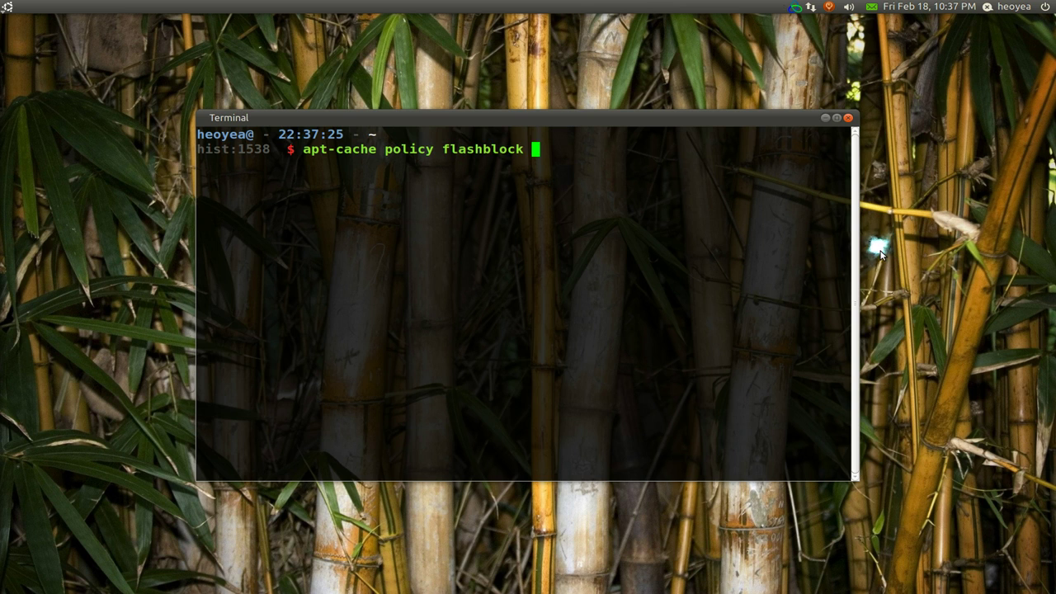
pyautogui.press('Tab')
pyautogui.press('Tab')
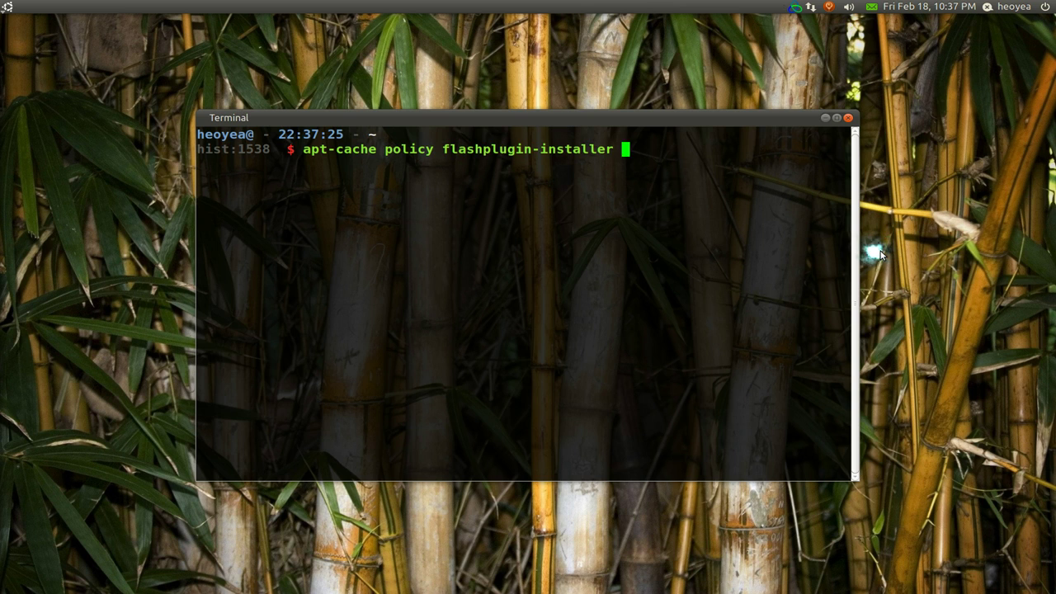
pyautogui.press('Return')
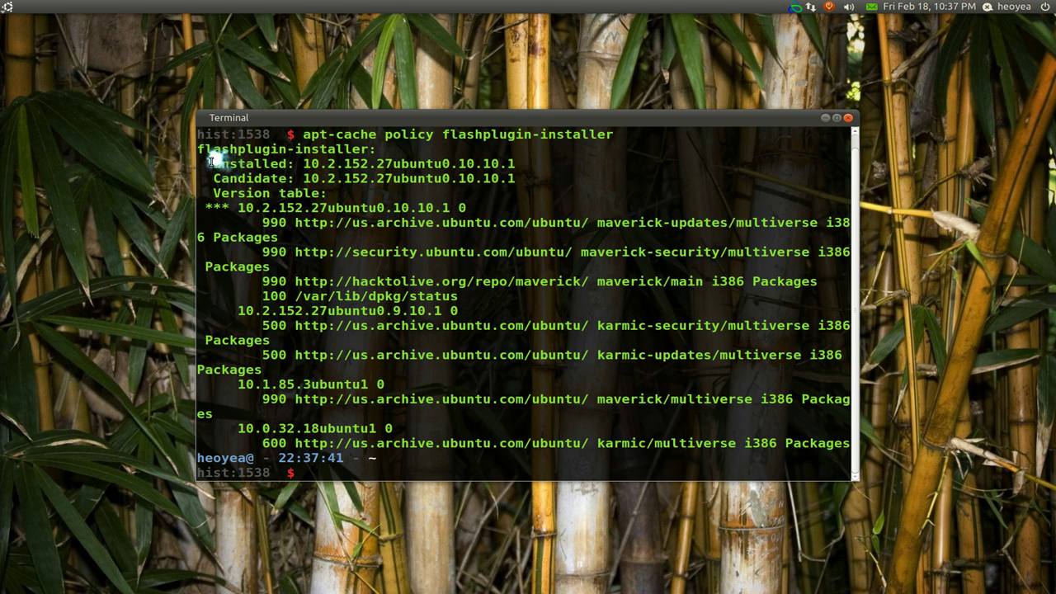
# - Highlight the installed 10.2.152.27 version and the 10.1.85 version in the policy output
pyautogui.moveTo(214, 164)
pyautogui.mouseDown()
pyautogui.moveTo(453, 163)
pyautogui.moveTo(345, 163)
pyautogui.mouseUp()
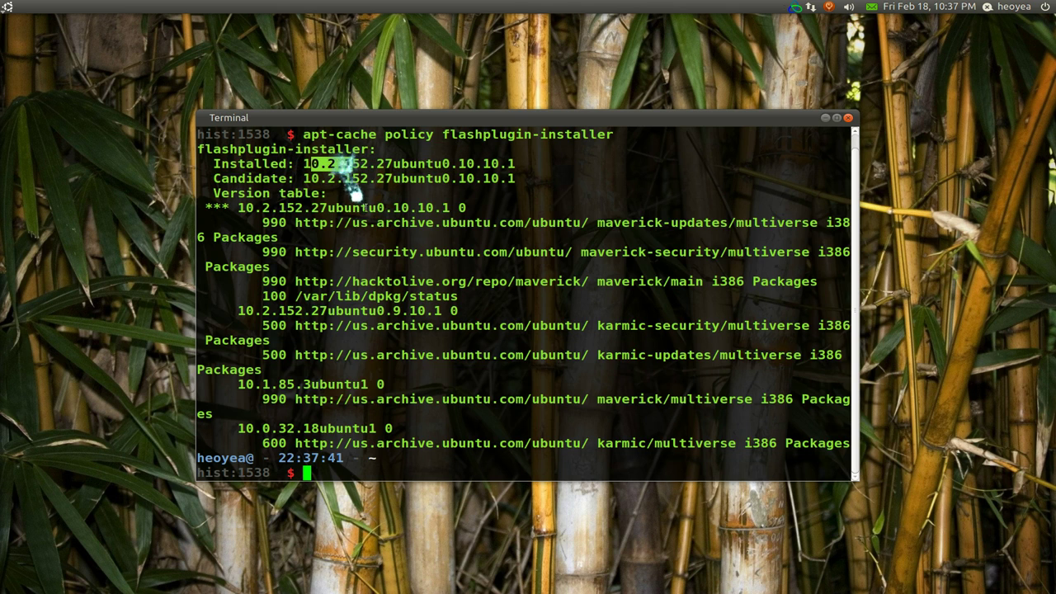
pyautogui.click(338, 179)
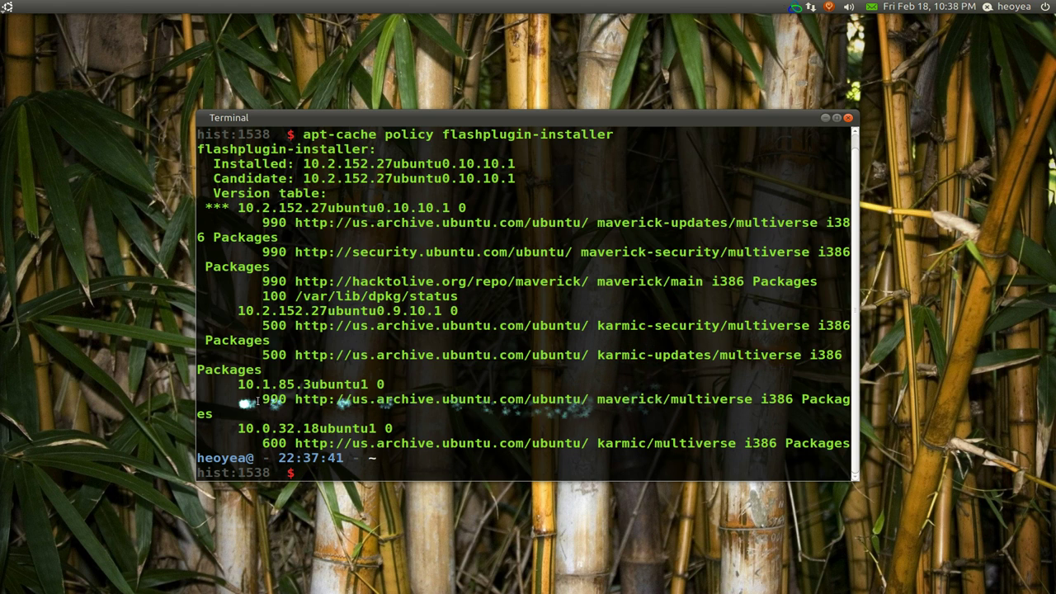
pyautogui.moveTo(296, 383); pyautogui.dragTo(238, 384)
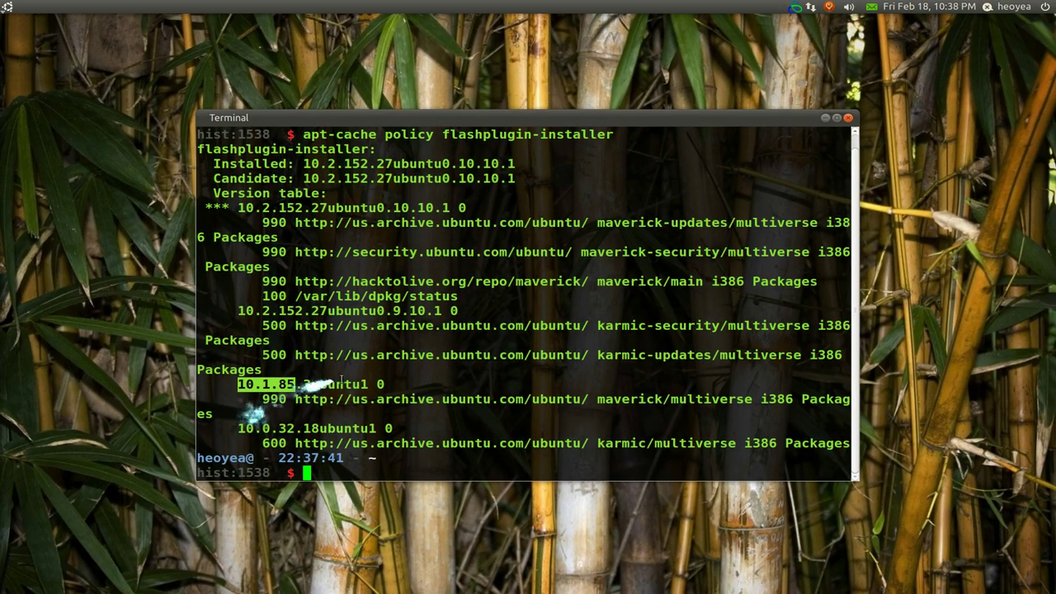
pyautogui.click(404, 388)
pyautogui.write('sudo apt-get install flashblock')
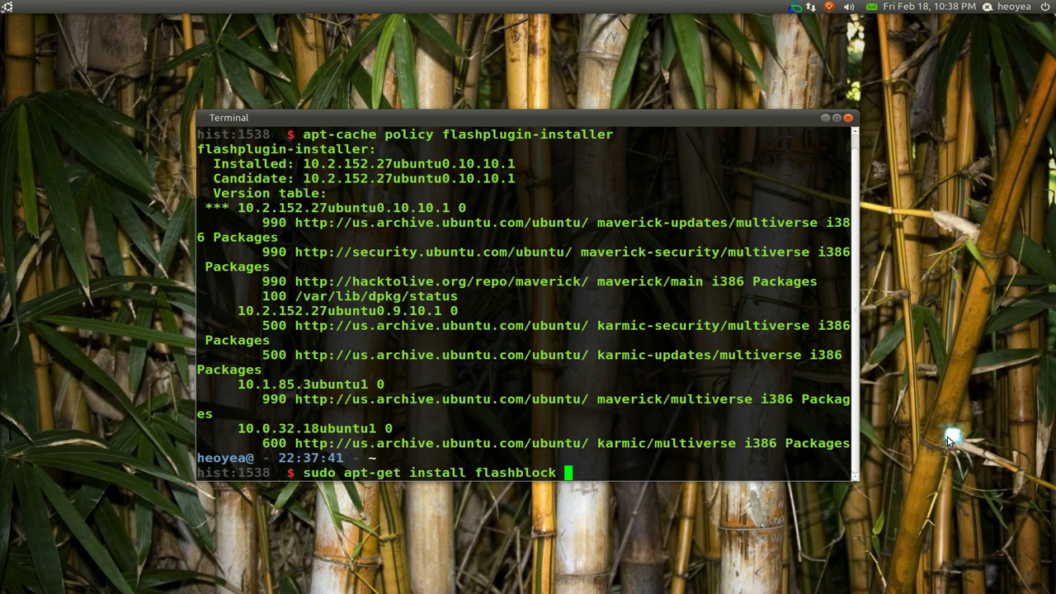
# - Complete the package name to flashplugin-installer and try selecting version strings in the output
pyautogui.press('BackSpace')
pyautogui.press('BackSpace')
pyautogui.press('BackSpace')
pyautogui.write('plugin-installer=')
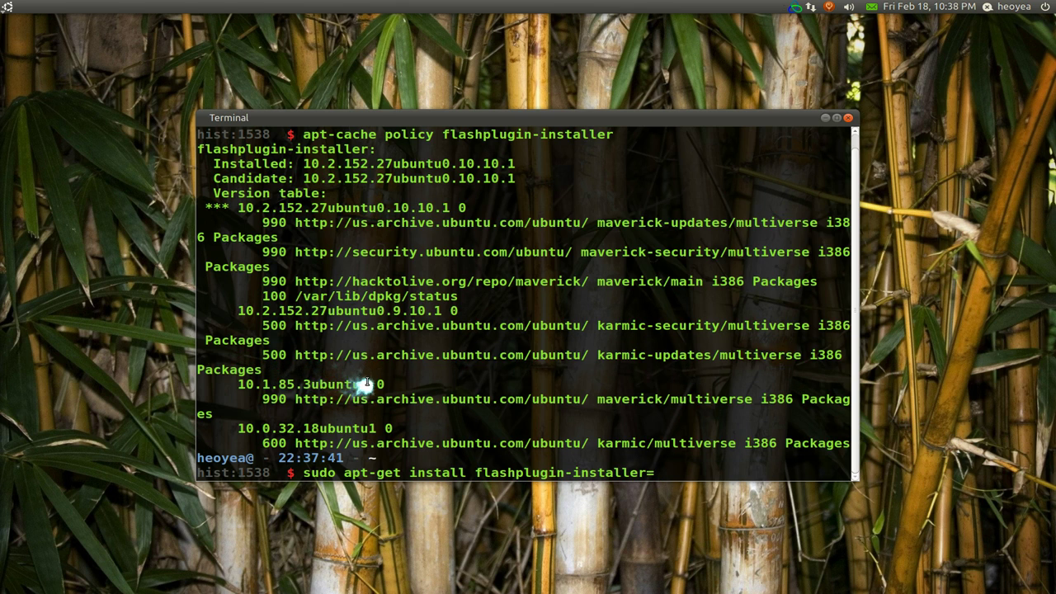
pyautogui.moveTo(368, 385); pyautogui.dragTo(248, 386)
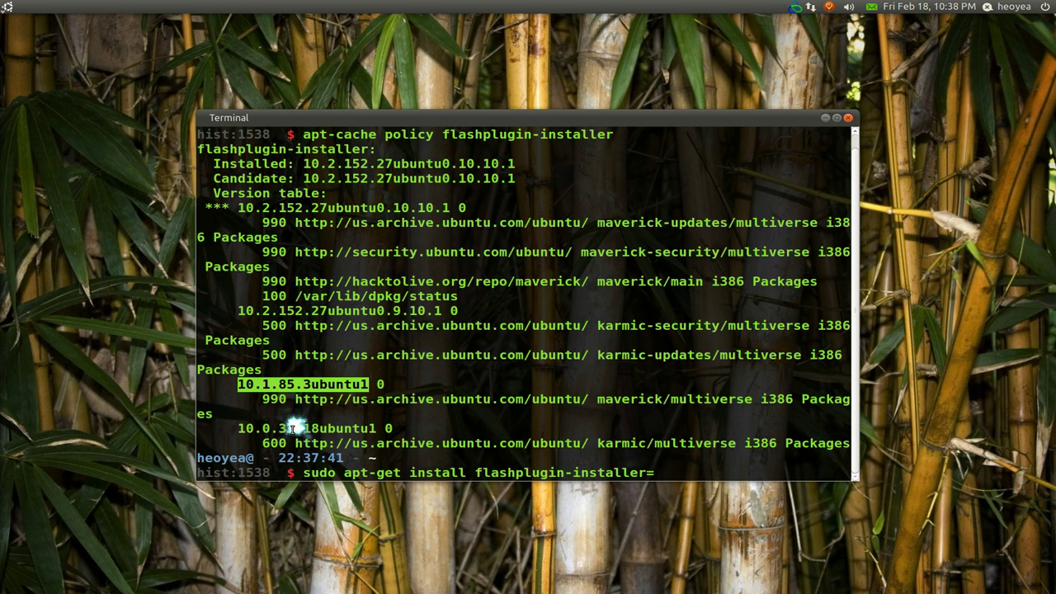
pyautogui.moveTo(295, 428); pyautogui.dragTo(377, 428)
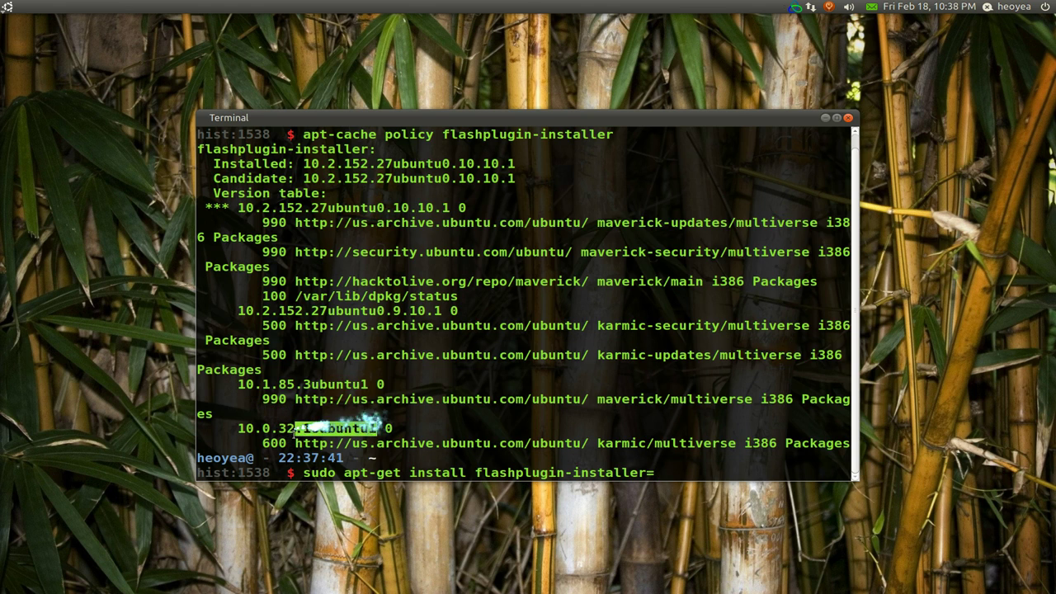
pyautogui.moveTo(294, 428); pyautogui.dragTo(240, 426)
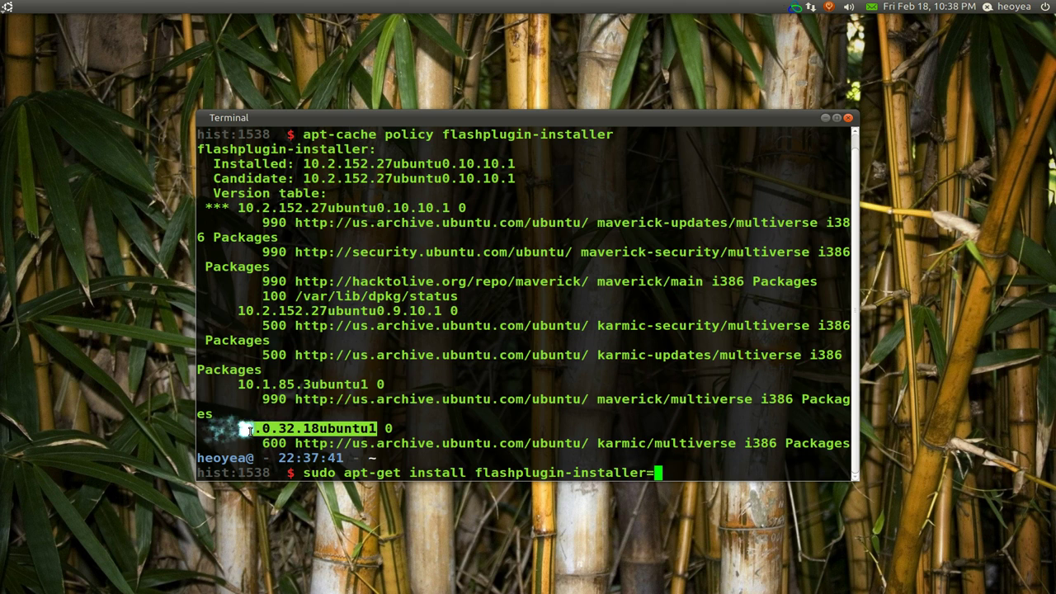
pyautogui.click(237, 427)
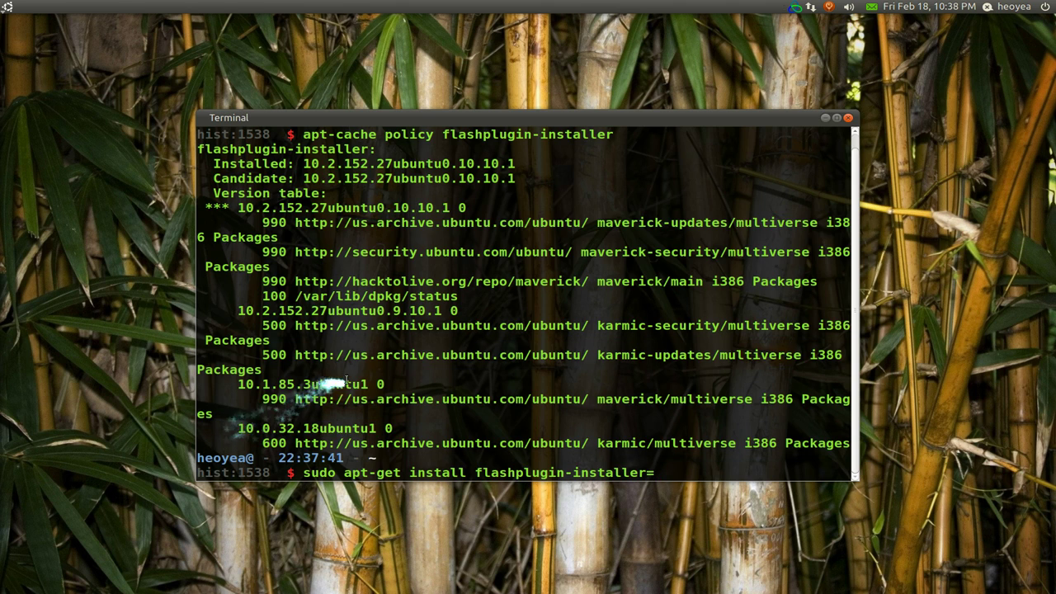
# - Run the install pinned as flashplugin-installer=10.1.85.3ubuntu1, using the copied version string
pyautogui.moveTo(370, 385); pyautogui.dragTo(238, 385)
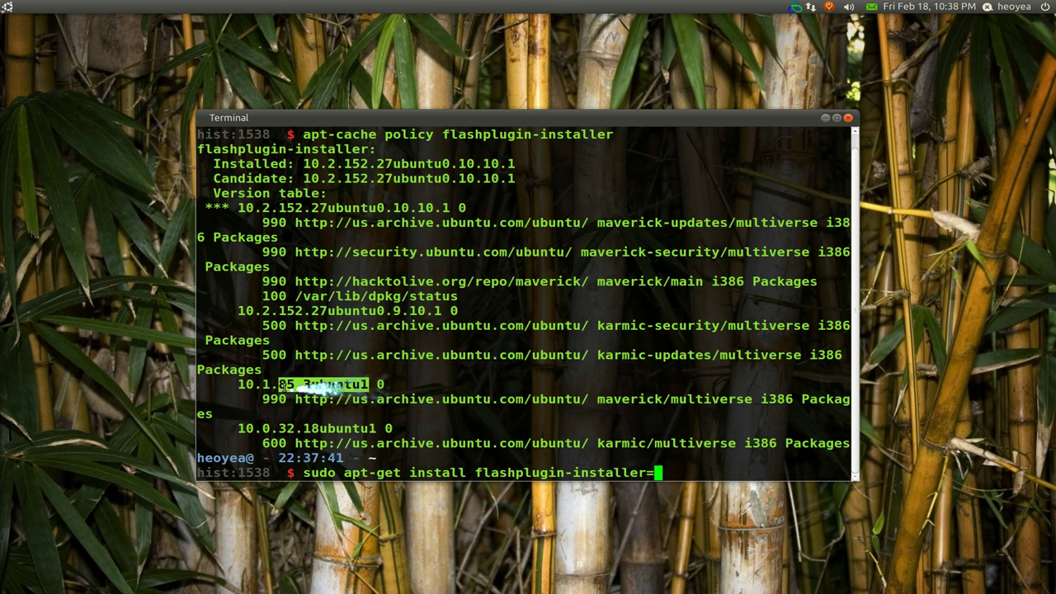
pyautogui.rightClick(238, 384)
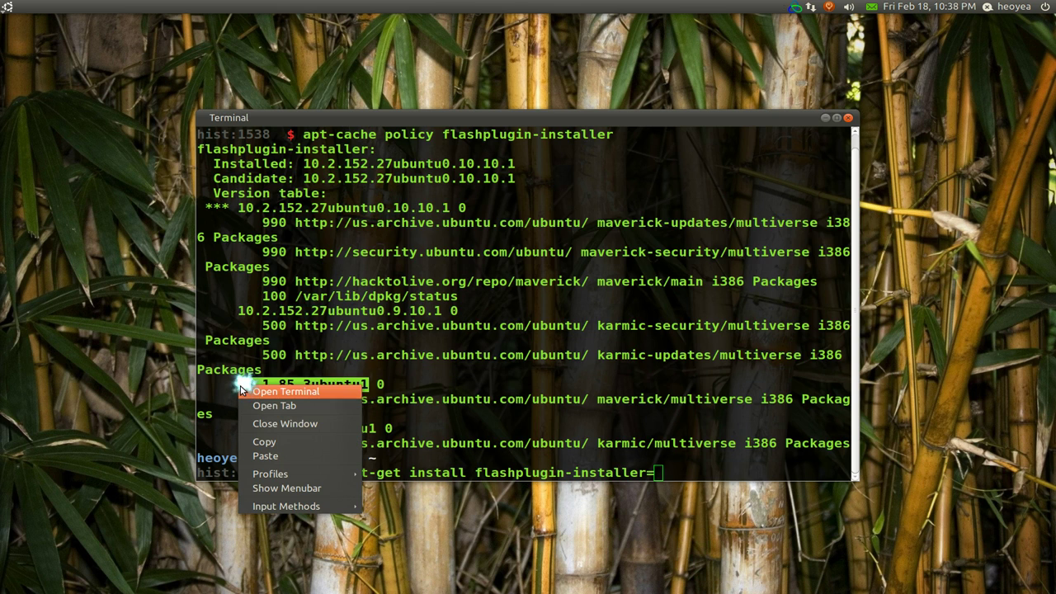
pyautogui.click(262, 437)
pyautogui.click(659, 477)
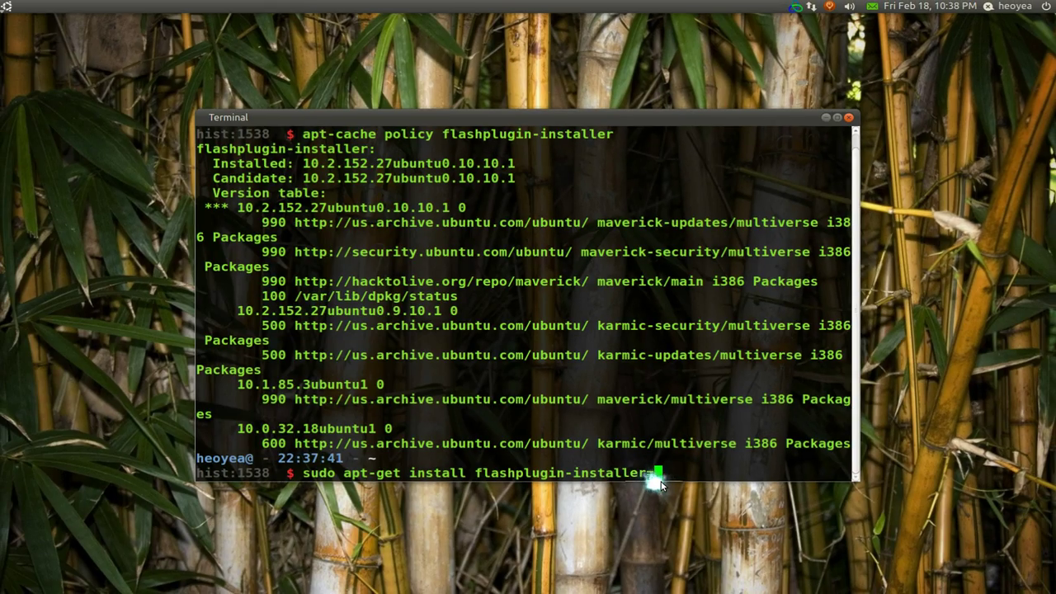
pyautogui.middleClick(669, 474)
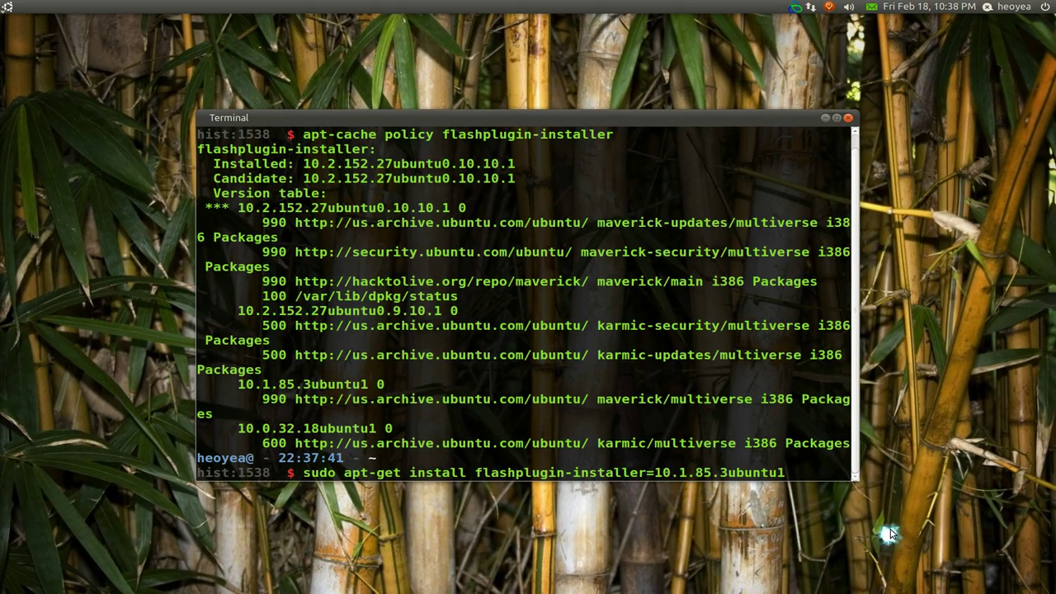
pyautogui.press('Return')
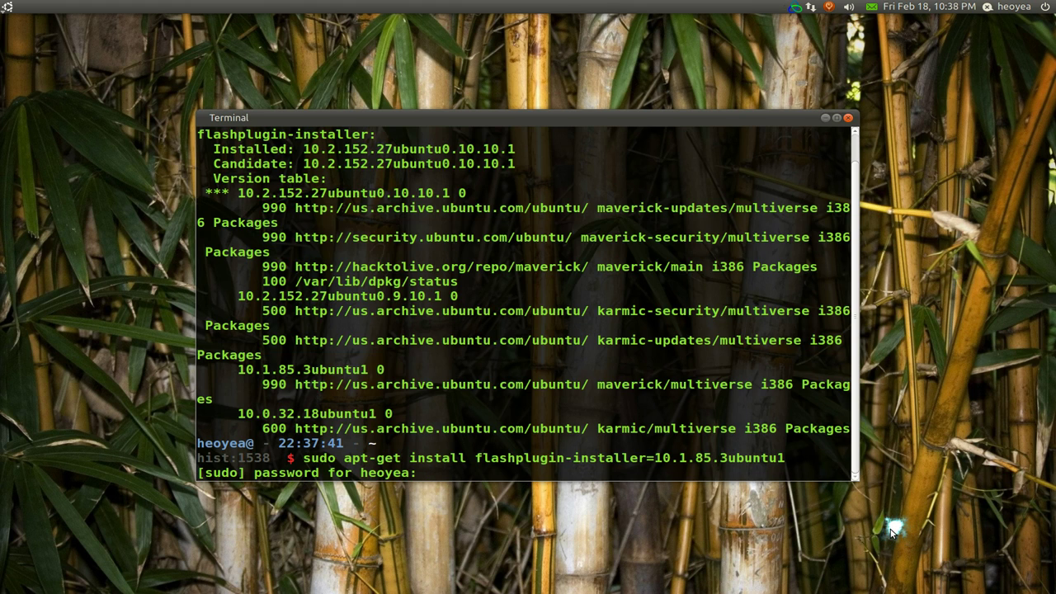
# - Submit the sudo password and confirm the downgrade to 10.1.85.3ubuntu1
pyautogui.press('Return')
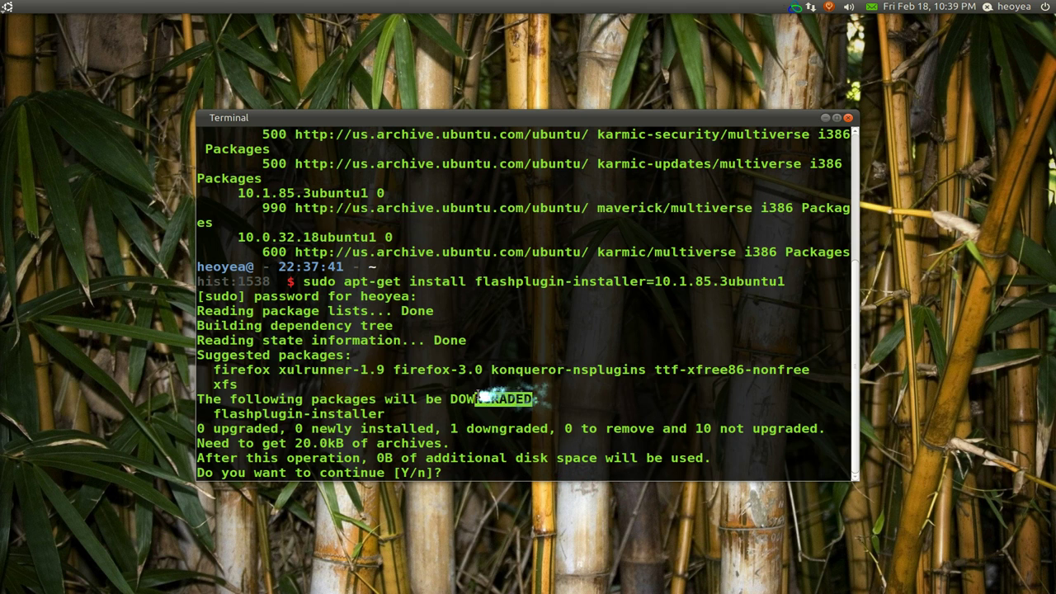
pyautogui.moveTo(479, 397); pyautogui.dragTo(456, 401)
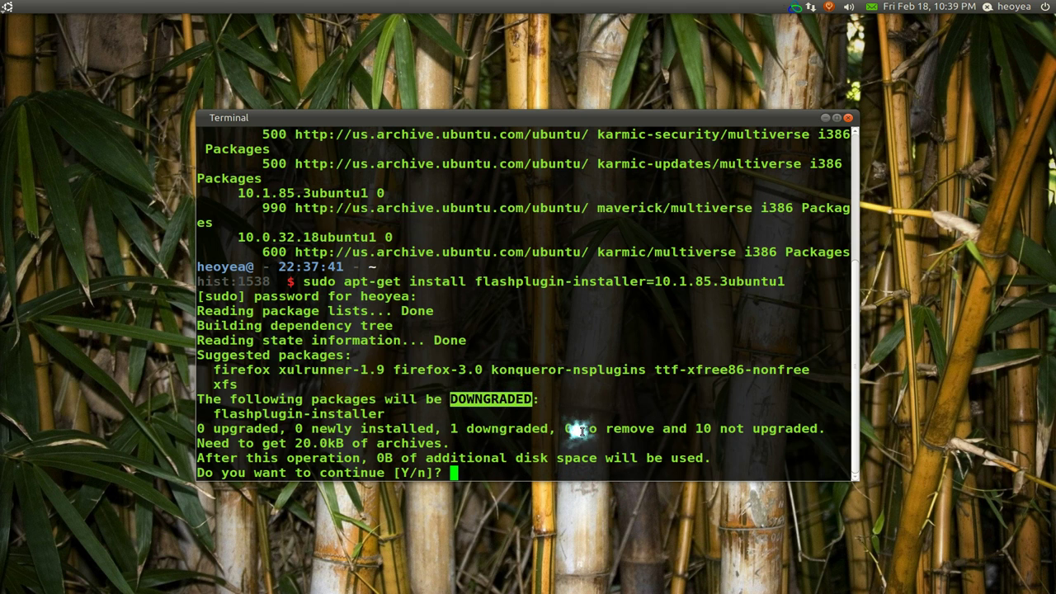
pyautogui.click(711, 454)
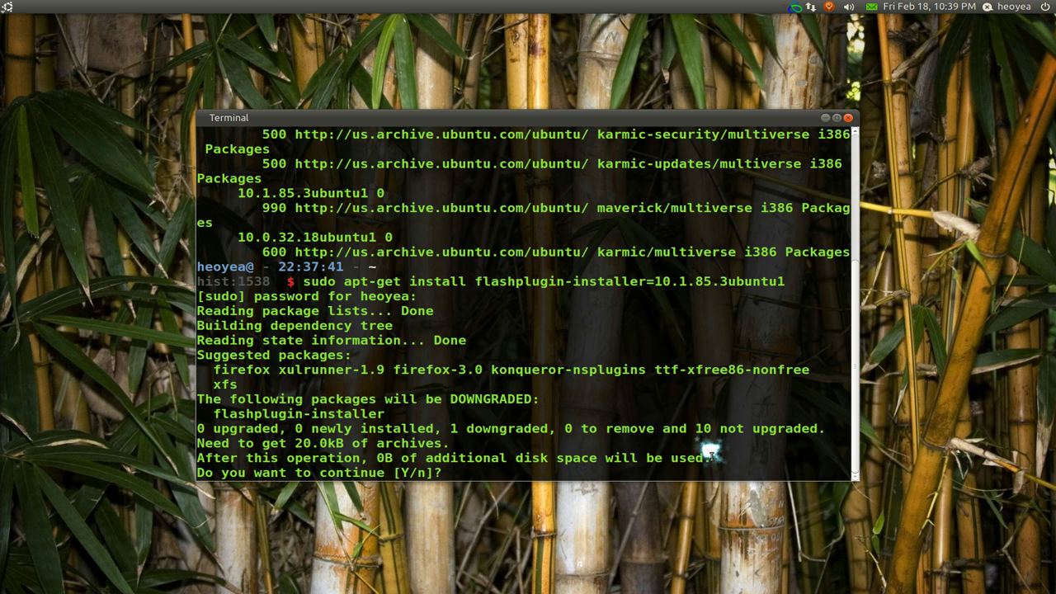
pyautogui.write('y')
pyautogui.press('Return')
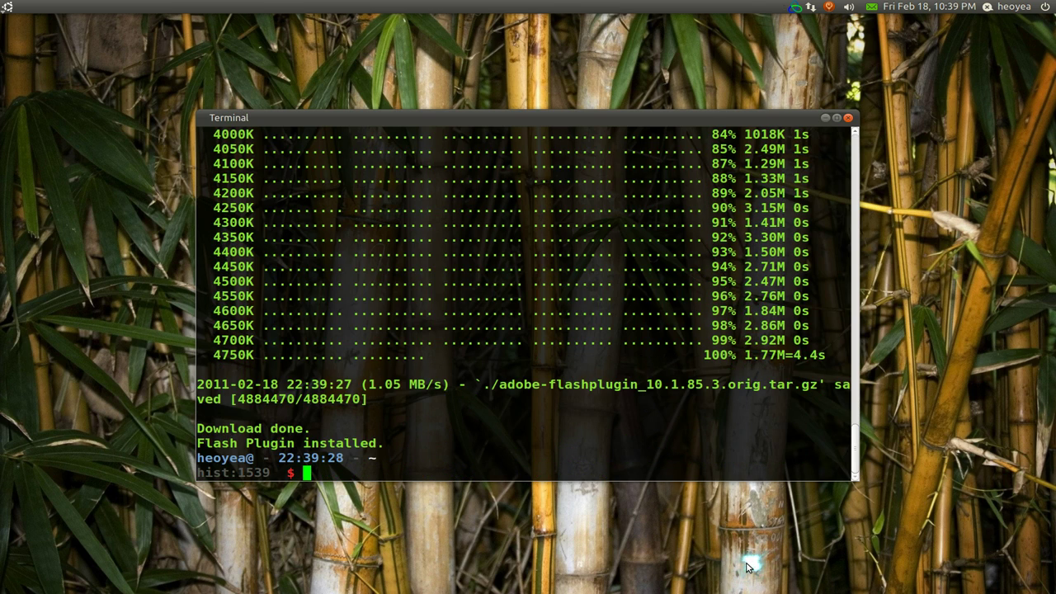
# - Return to the browser workspace and open the Double Grind FAIL video
pyautogui.hotkey('ctrl', 'alt', 'Left')
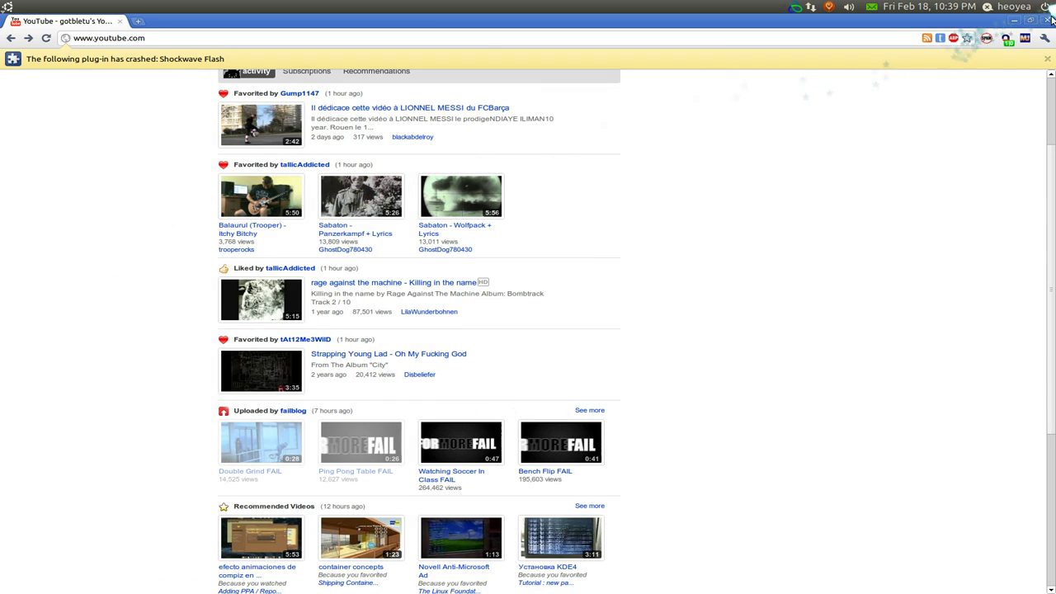
pyautogui.click(1046, 20)
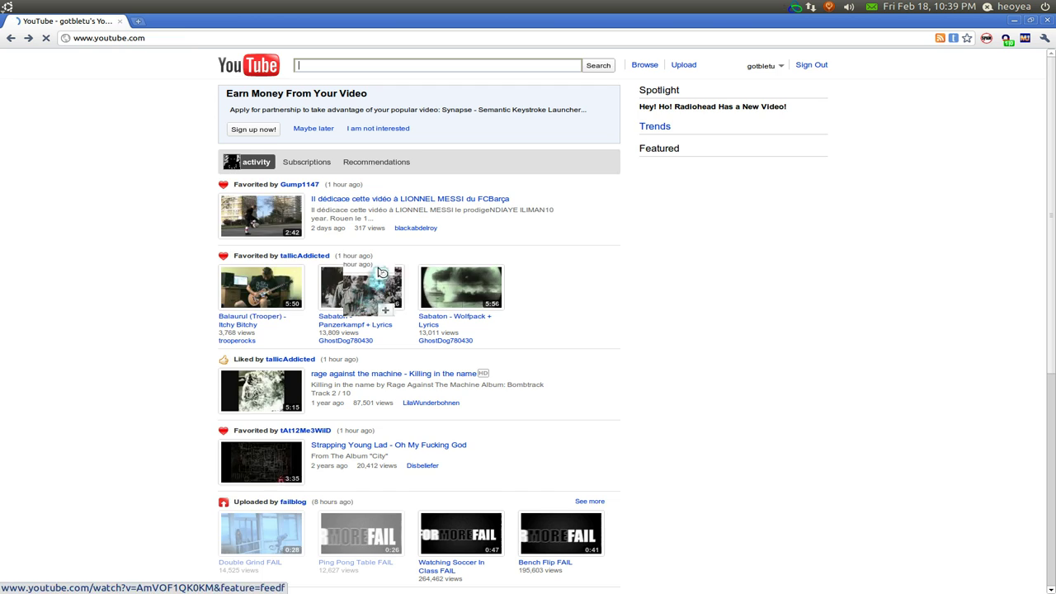
pyautogui.scroll(-3, 128, 282)
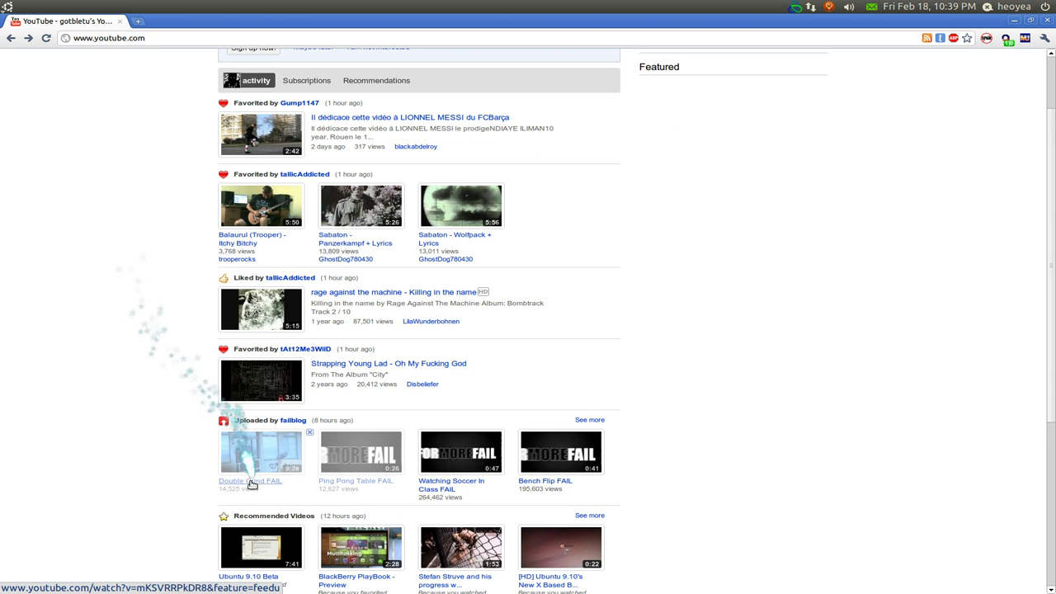
pyautogui.click(251, 484)
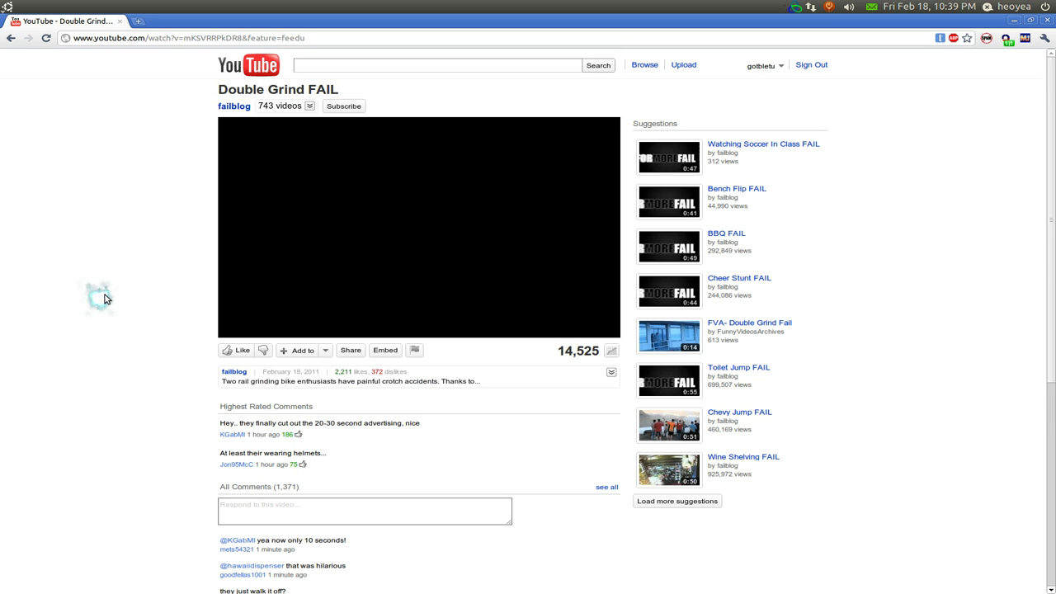
pyautogui.scroll(-2, 114, 272)
pyautogui.scroll(1, 115, 268)
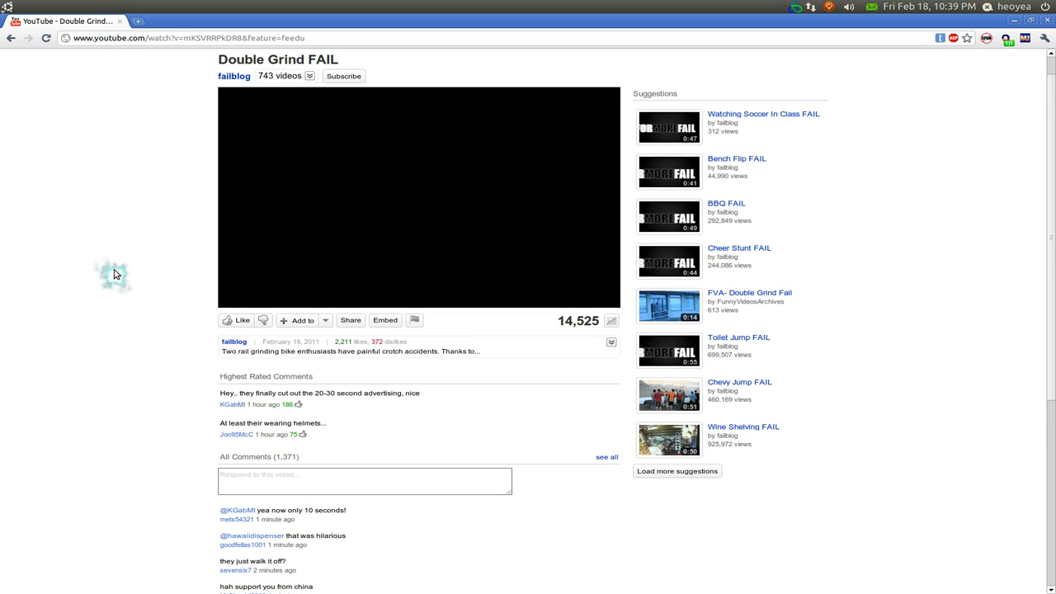
pyautogui.scroll(1, 125, 246)
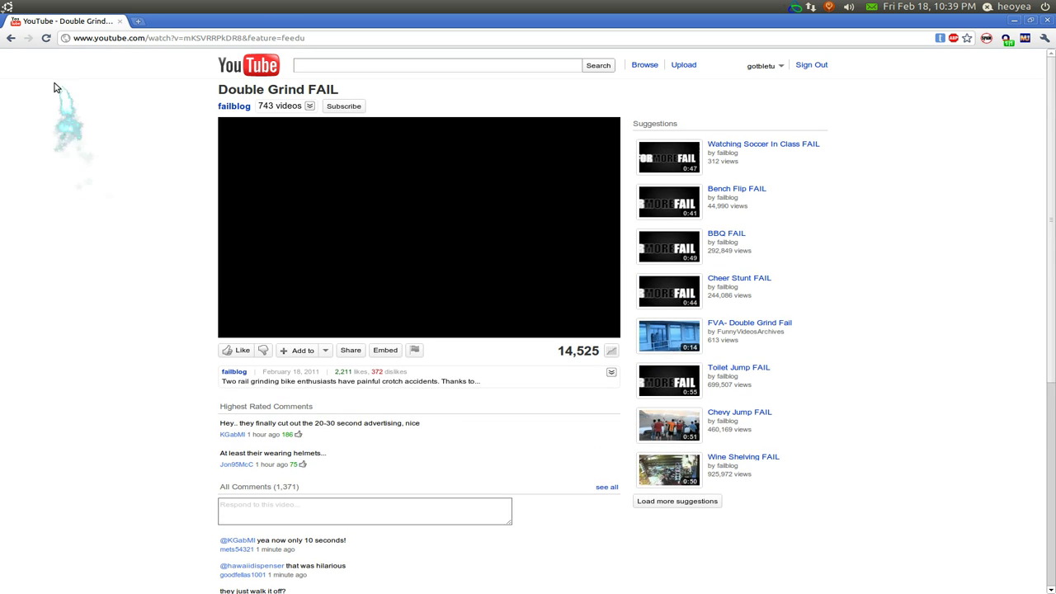
# - Reload the video page, play then pause it, and hide the terminal
pyautogui.click(45, 38)
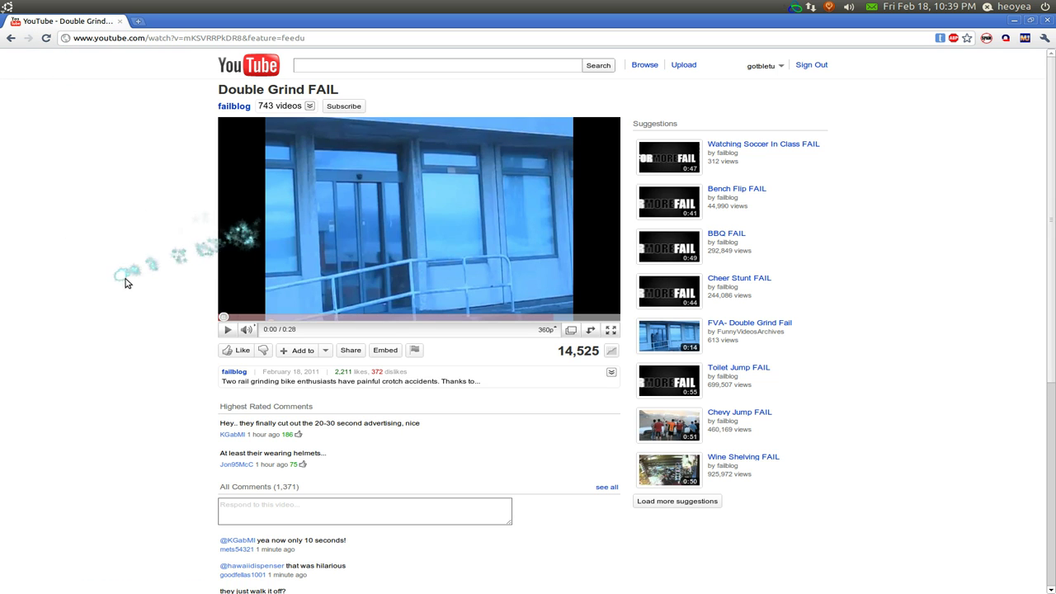
pyautogui.click(310, 237)
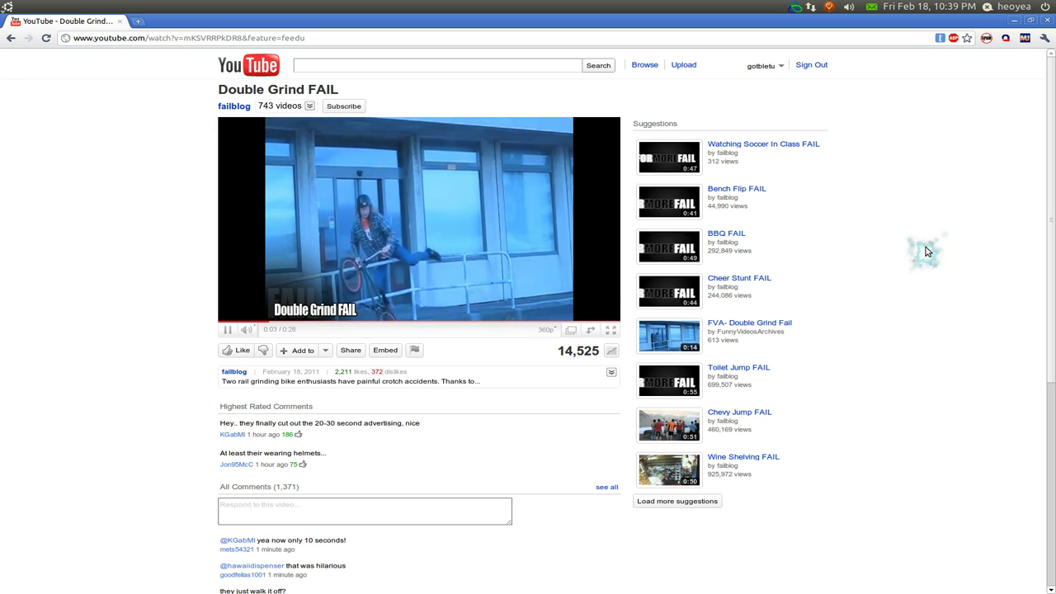
pyautogui.click(461, 238)
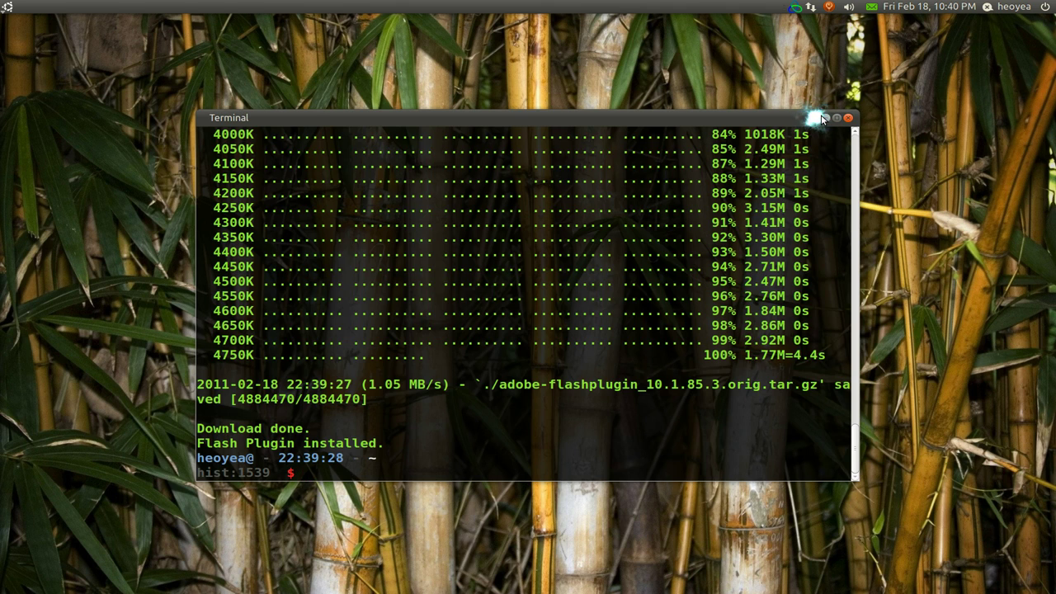
pyautogui.click(822, 120)
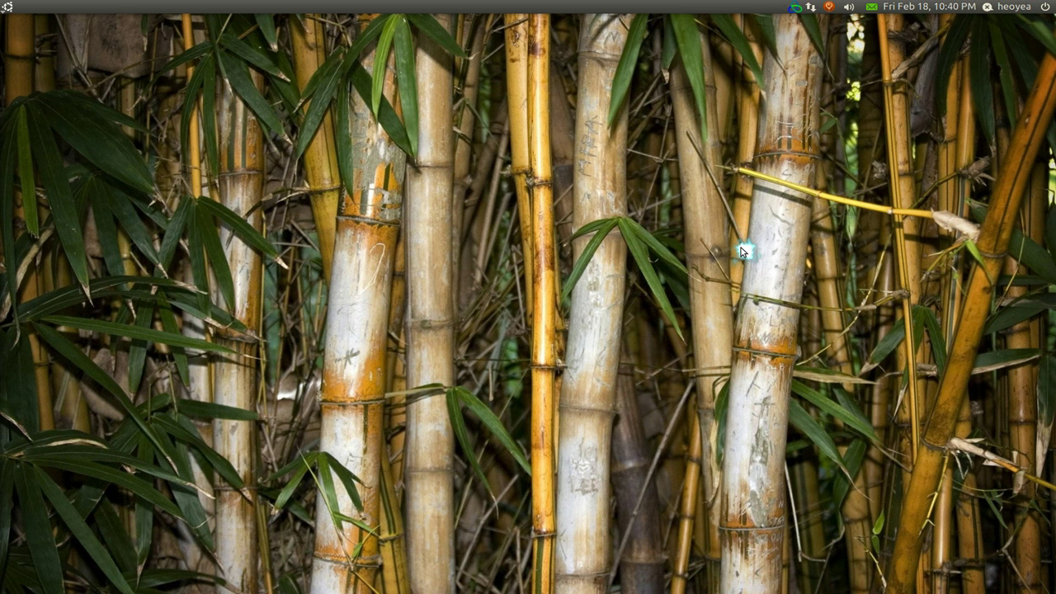
pyautogui.press('F12')
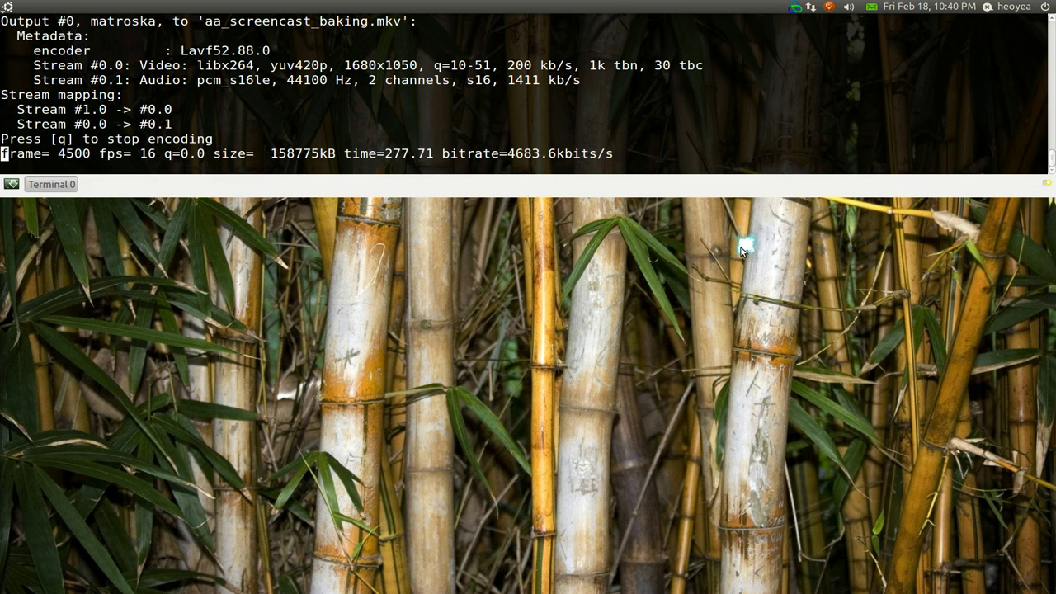